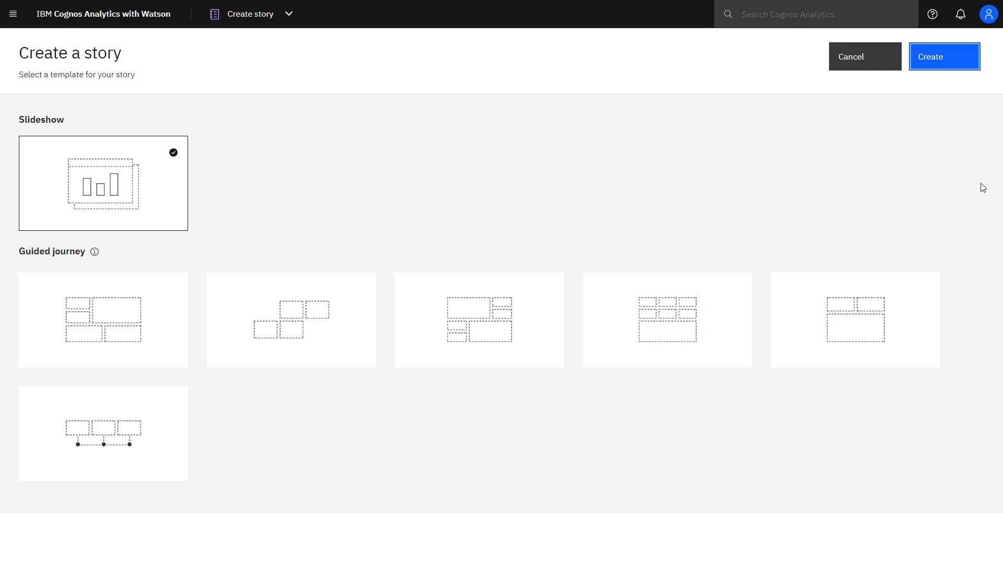
- Create a slideshow story and add the Telco customer churn data module from Samples / By industry / Telecommunications / Data
{"action": "left_click", "coordinate": [947, 68]}
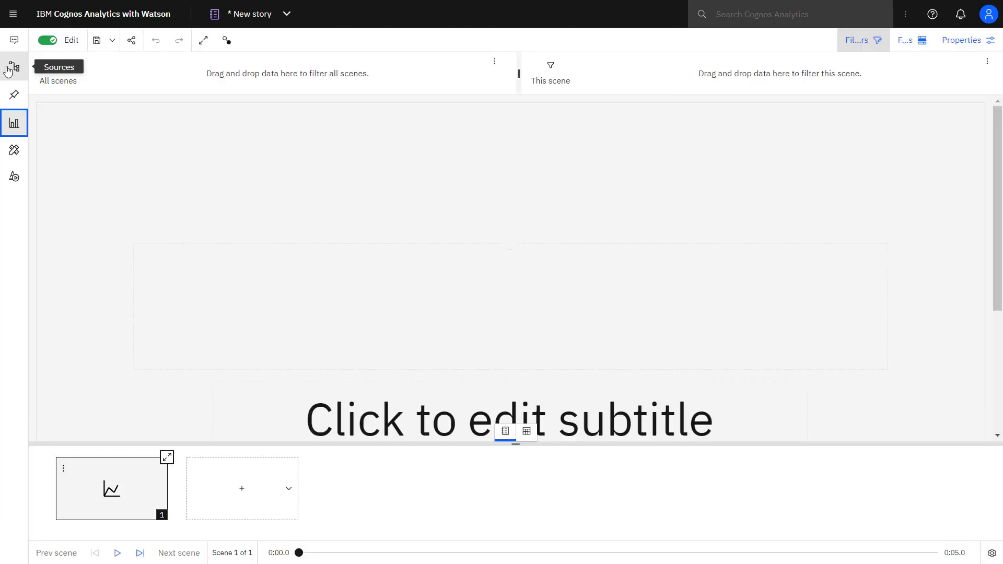
{"action": "left_click", "coordinate": [7, 71]}
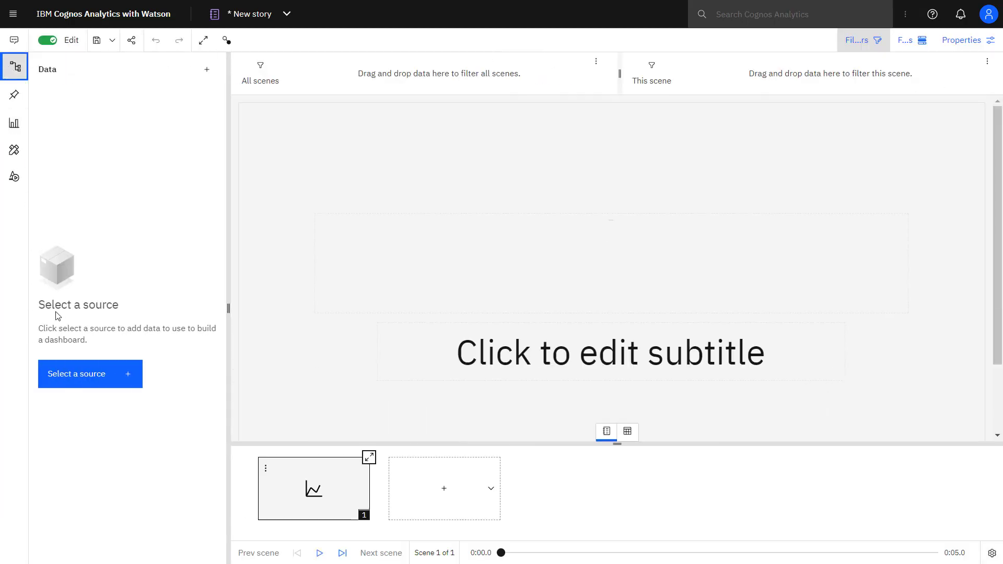
{"action": "left_click", "coordinate": [74, 378]}
{"action": "left_click", "coordinate": [262, 245]}
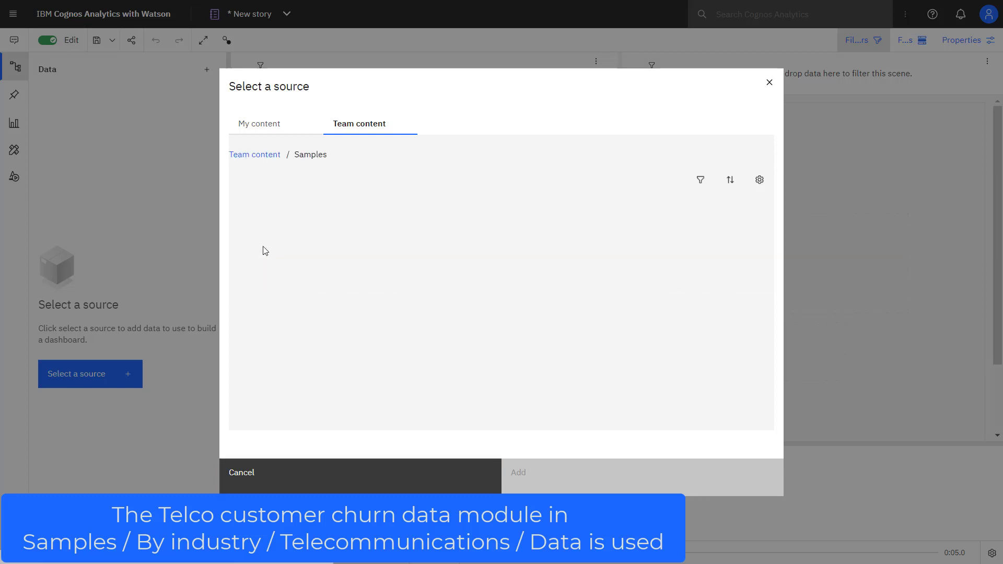
{"action": "left_click", "coordinate": [273, 278]}
{"action": "left_click", "coordinate": [279, 391]}
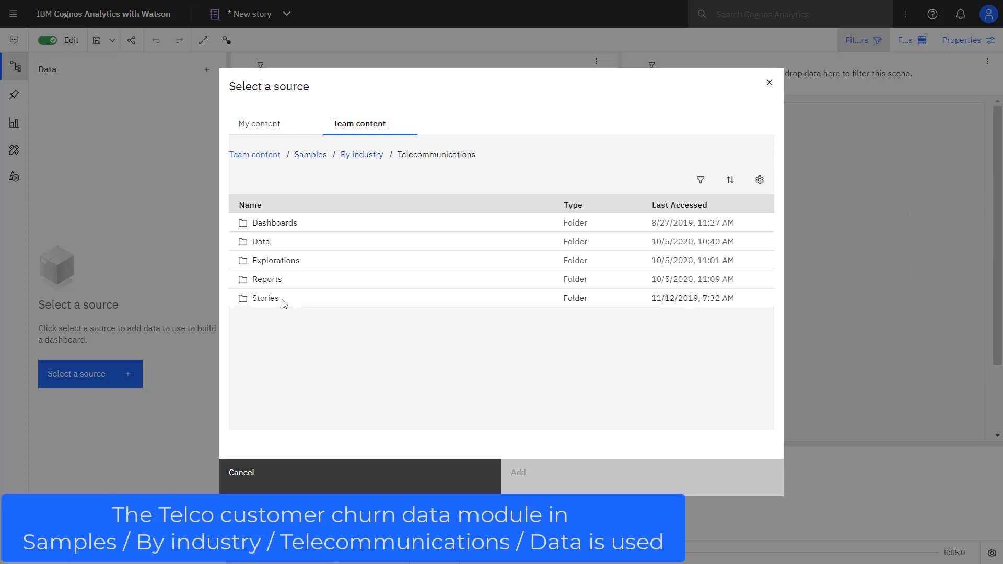
{"action": "left_click", "coordinate": [272, 239]}
{"action": "left_click", "coordinate": [265, 242]}
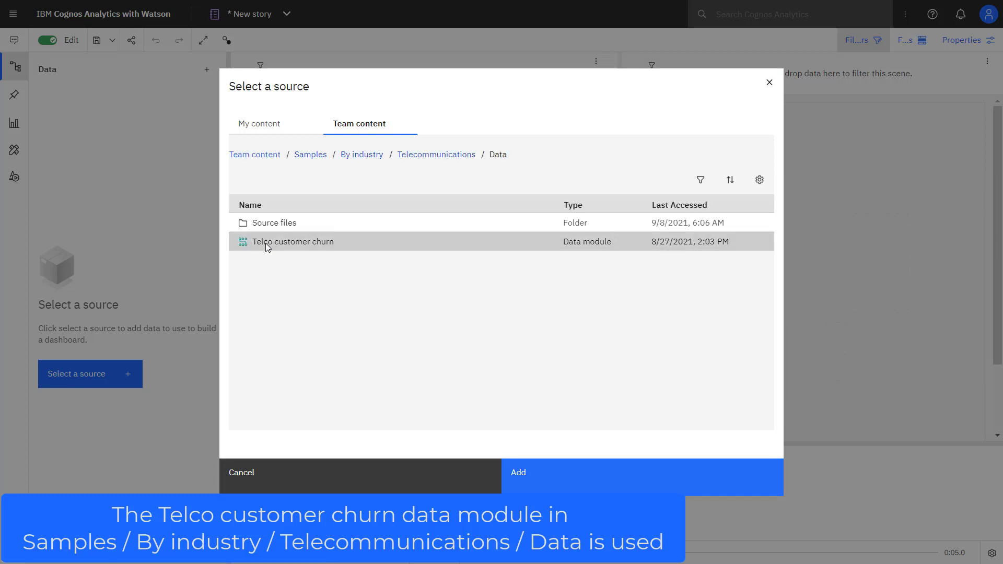
{"action": "left_click", "coordinate": [519, 481]}
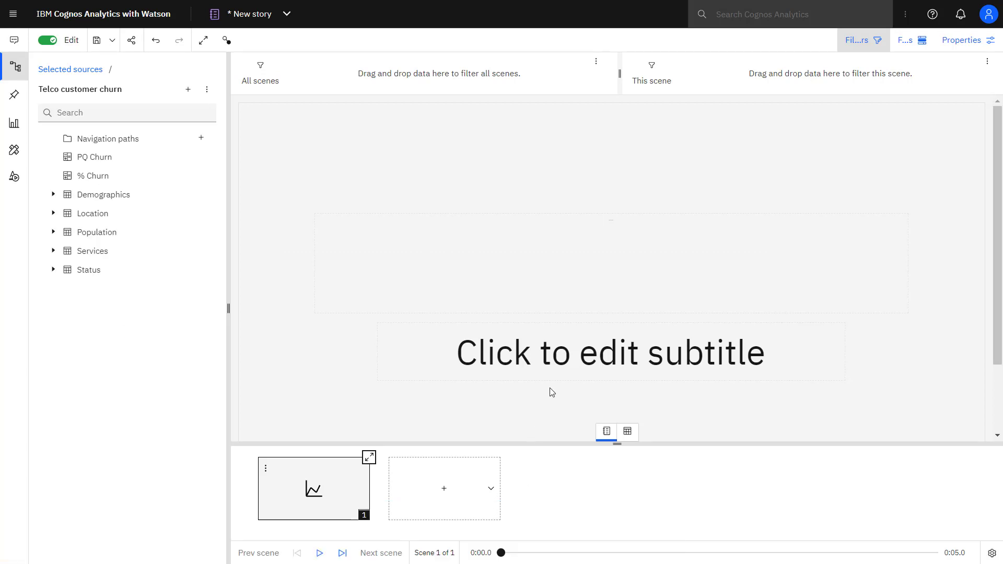
- Set the first scene's subtitle to "Who is churning?"
{"action": "left_click", "coordinate": [577, 353]}
{"action": "type", "text": "Who is "}
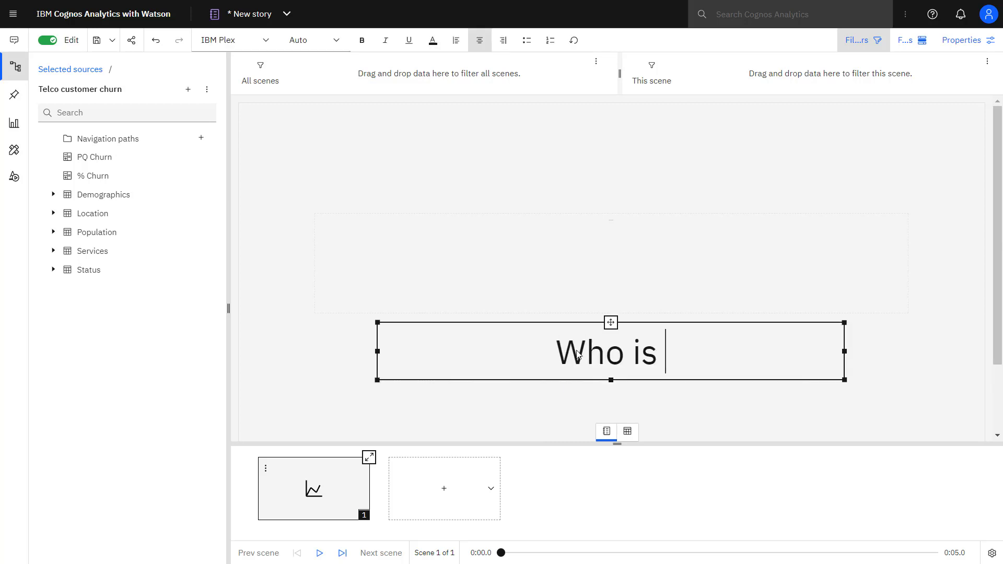
{"action": "type", "text": "churning"}
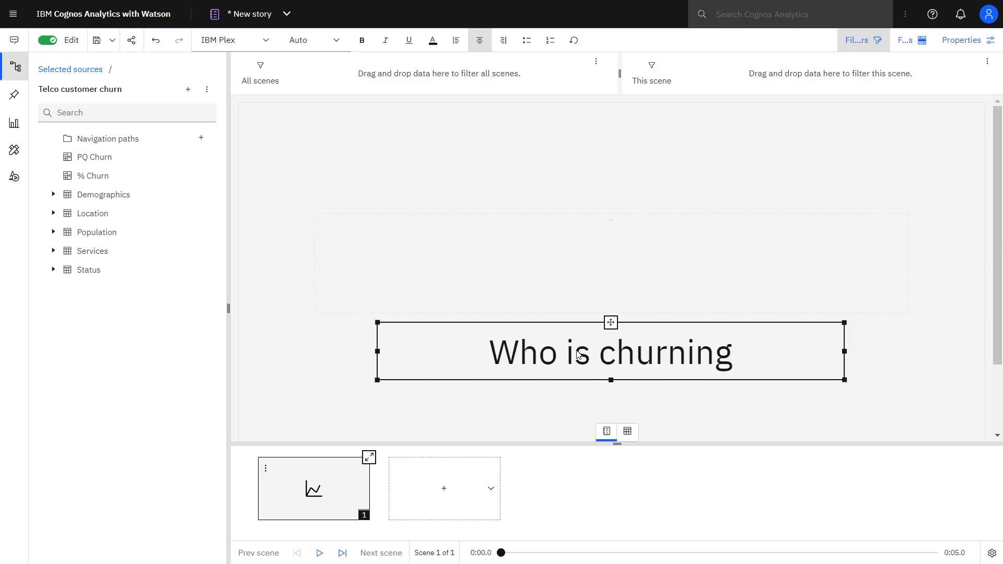
{"action": "type", "text": "?"}
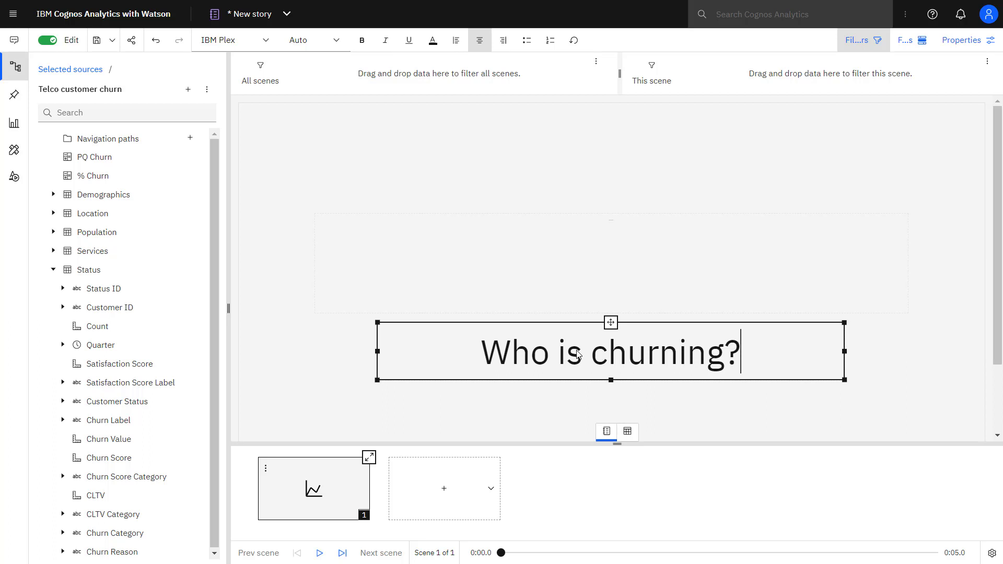
- Filter all scenes to the Yes value of Churn Label from the Status table
{"action": "left_click", "coordinate": [63, 420]}
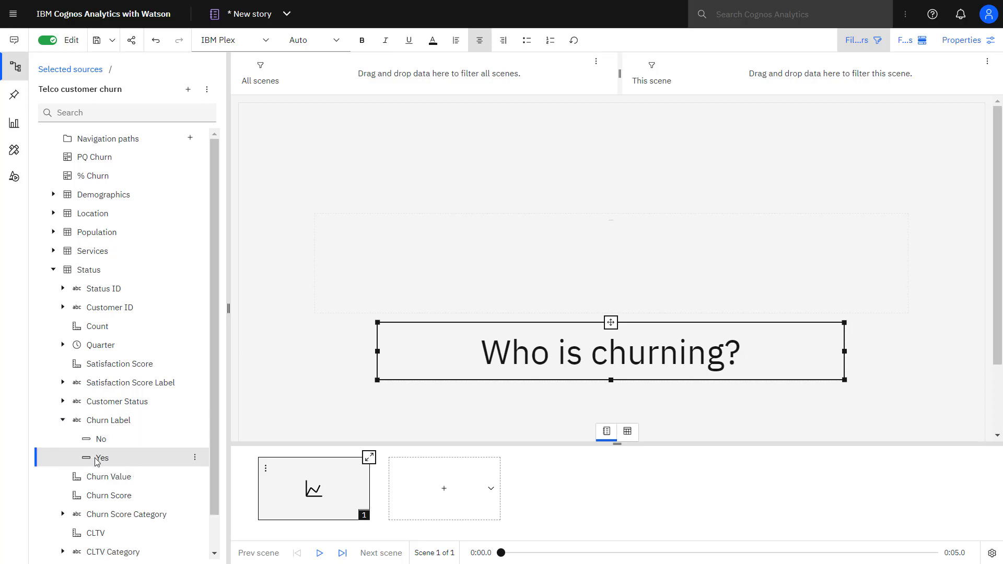
{"action": "left_click_drag", "start_coordinate": [96, 461], "coordinate": [362, 68]}
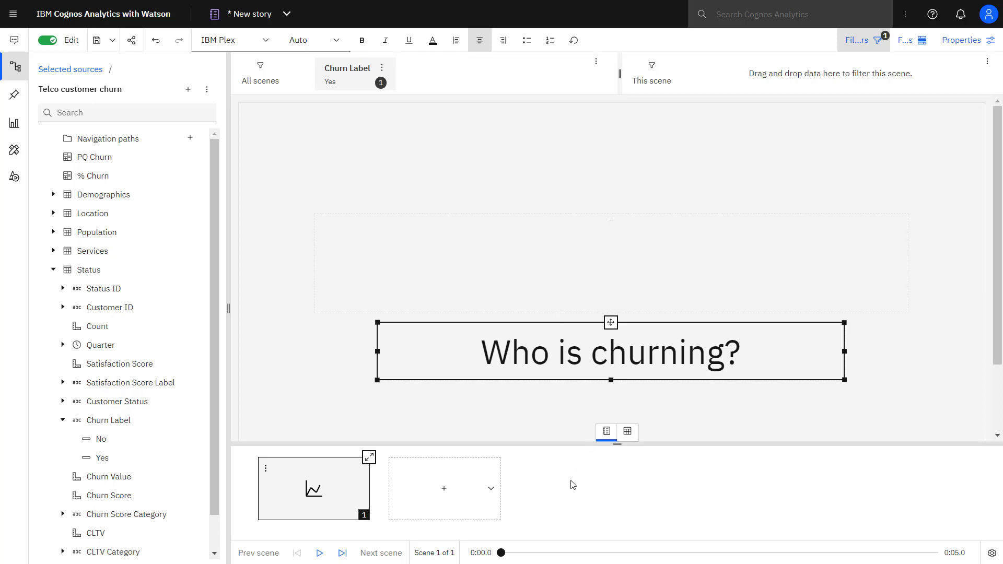
- Add a second scene with the title, text and single-visualization layout, and place a Column visualization in its chart area
{"action": "left_click", "coordinate": [491, 500]}
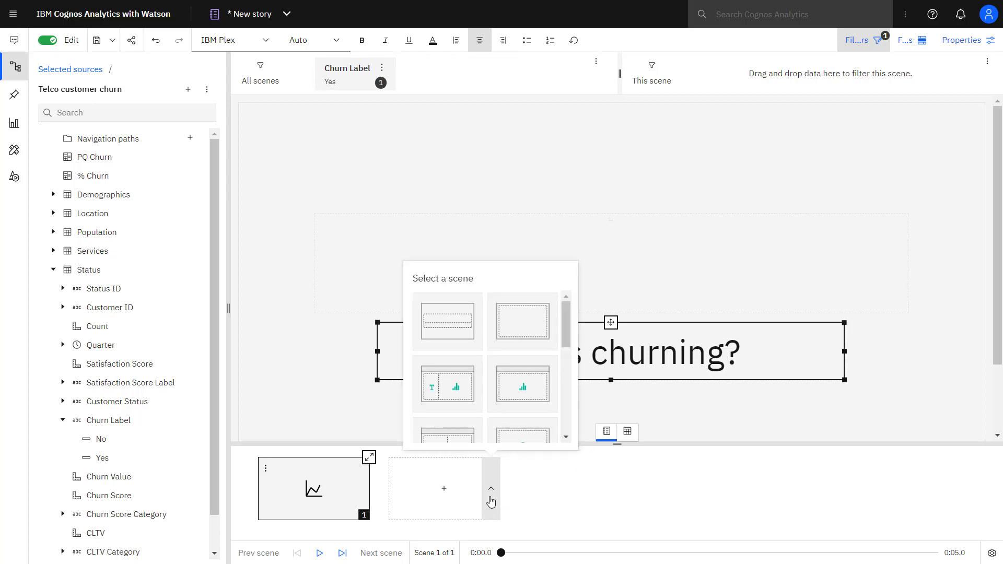
{"action": "left_click", "coordinate": [447, 384]}
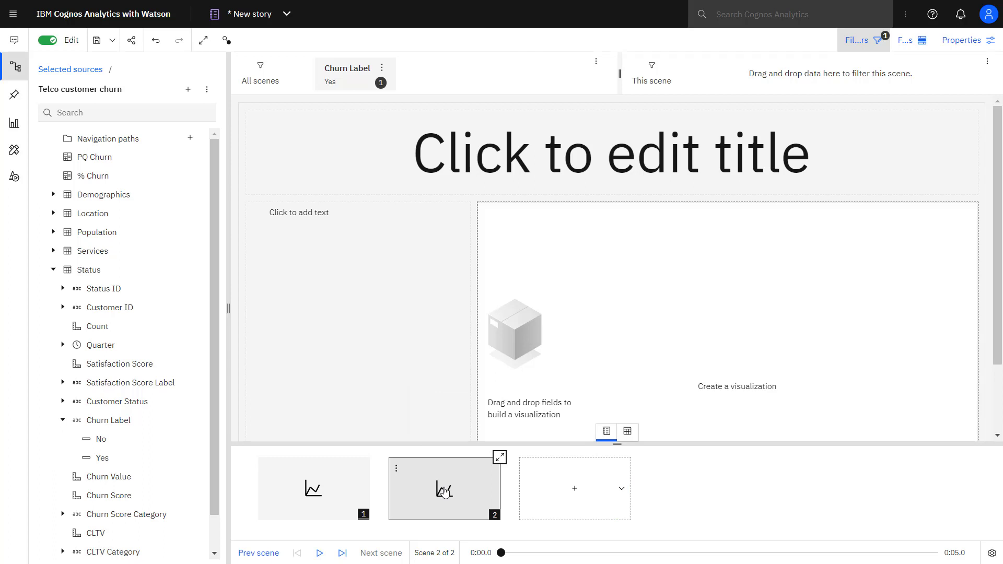
{"action": "left_click", "coordinate": [14, 124]}
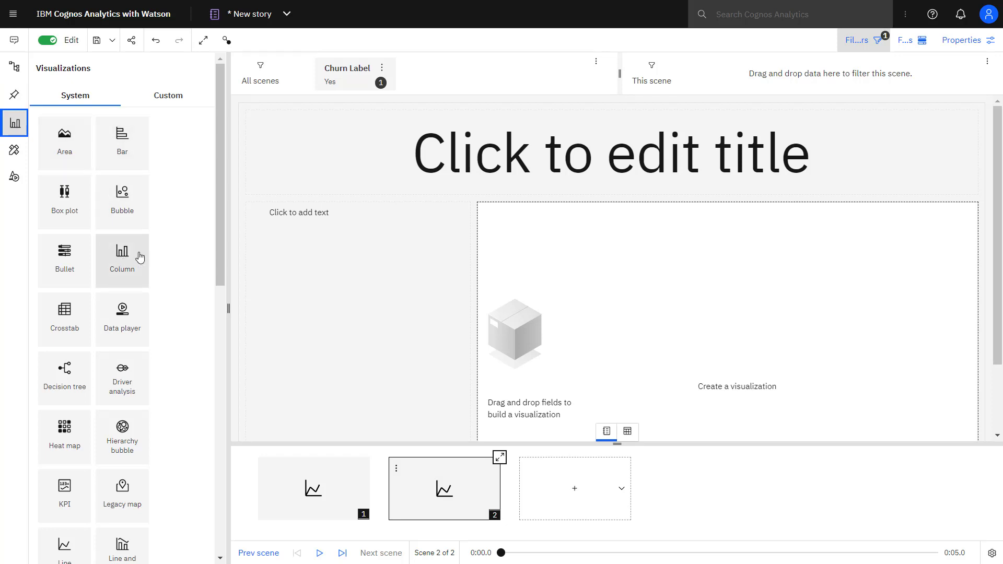
{"action": "left_click_drag", "start_coordinate": [139, 257], "coordinate": [631, 248]}
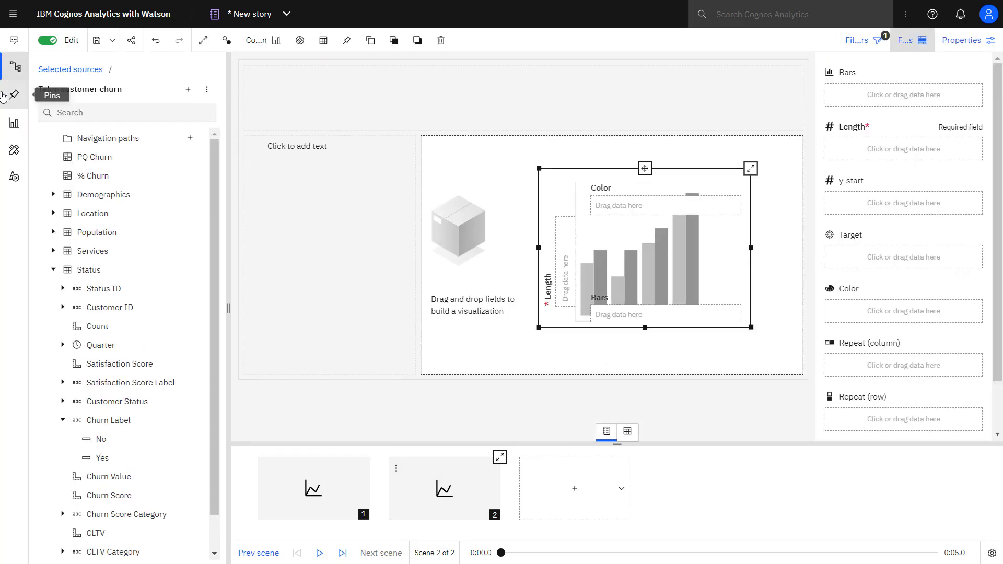
- Plot Count as length by Gender as bars, and add the bullet "it looks like our churn by gender is very close"
{"action": "left_click", "coordinate": [91, 328]}
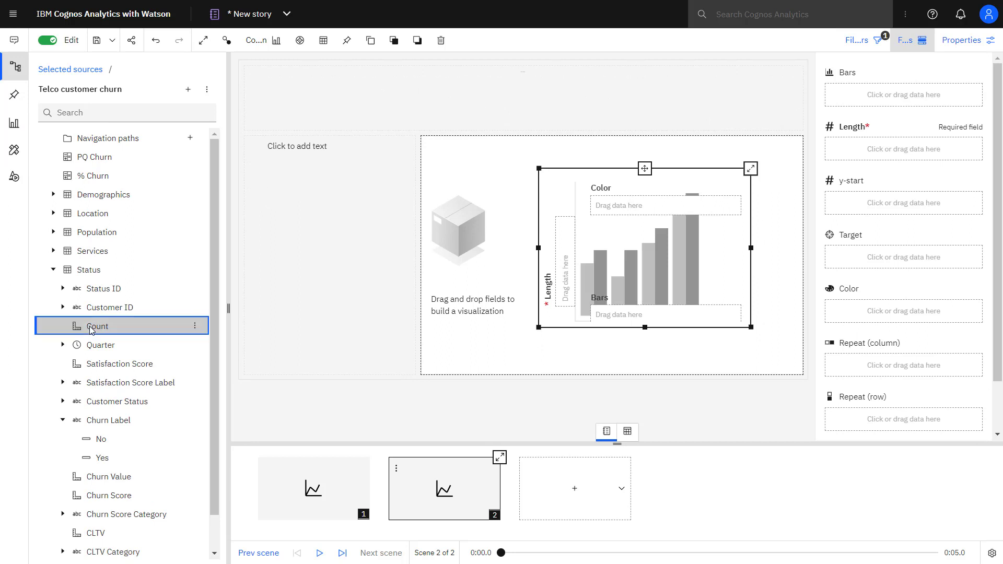
{"action": "left_click_drag", "start_coordinate": [91, 327], "coordinate": [864, 143]}
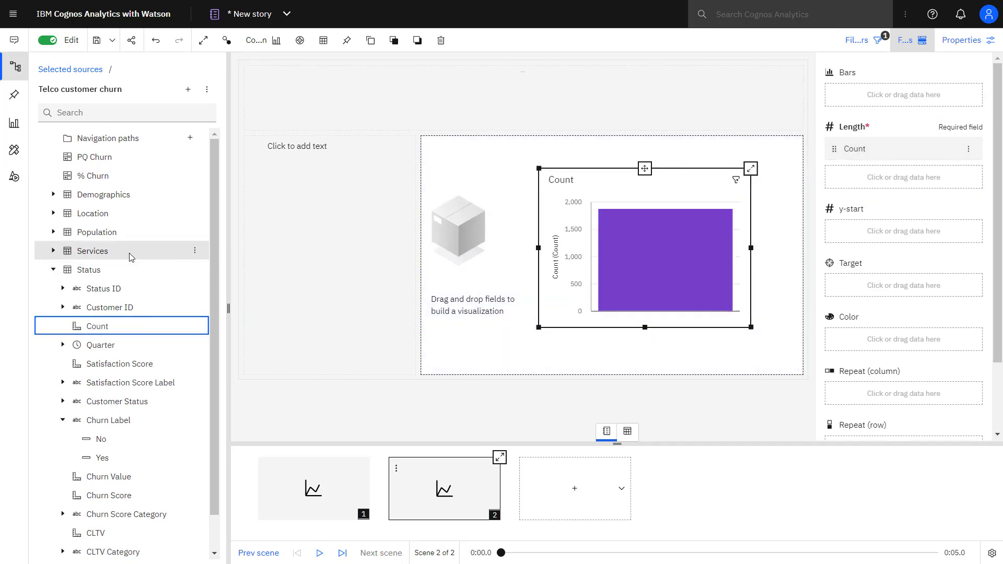
{"action": "left_click", "coordinate": [54, 195]}
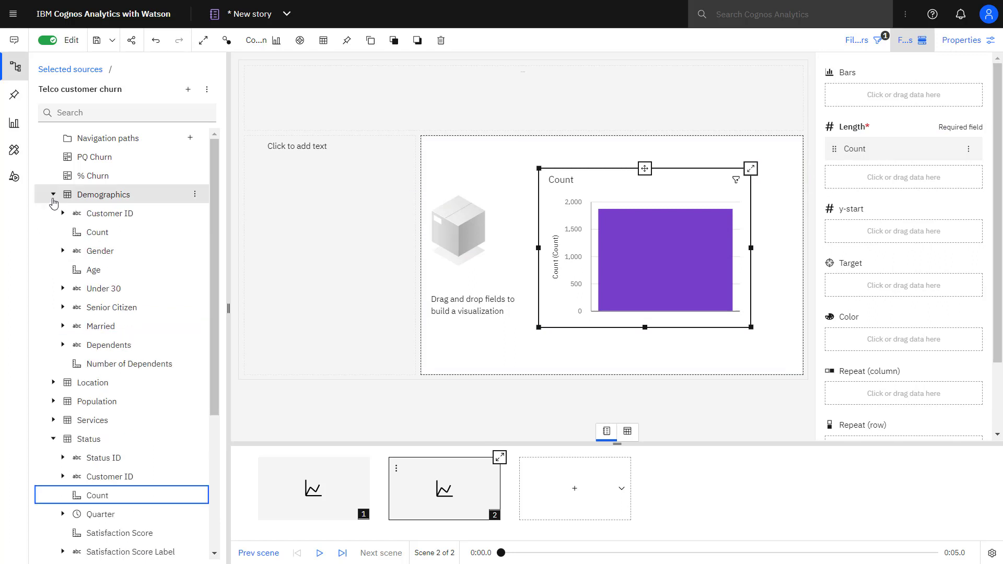
{"action": "left_click_drag", "start_coordinate": [99, 250], "coordinate": [863, 89]}
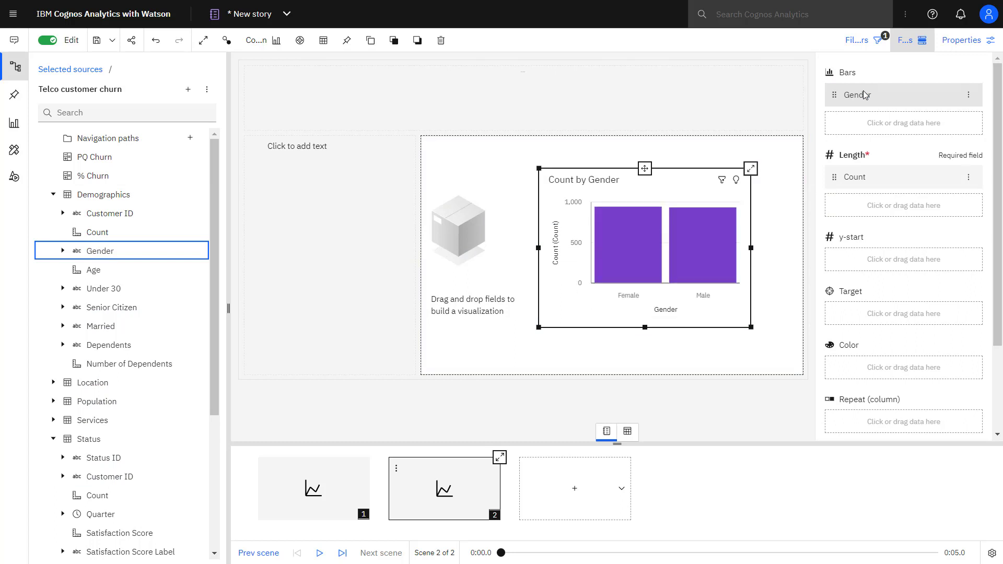
{"action": "left_click", "coordinate": [278, 147]}
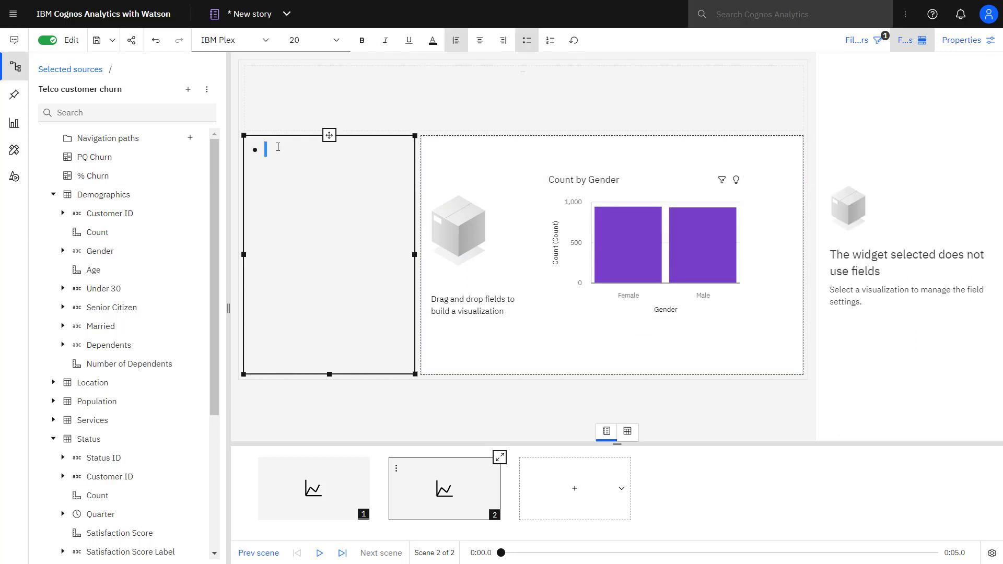
{"action": "type", "text": "it looks like our churn by gender is very close"}
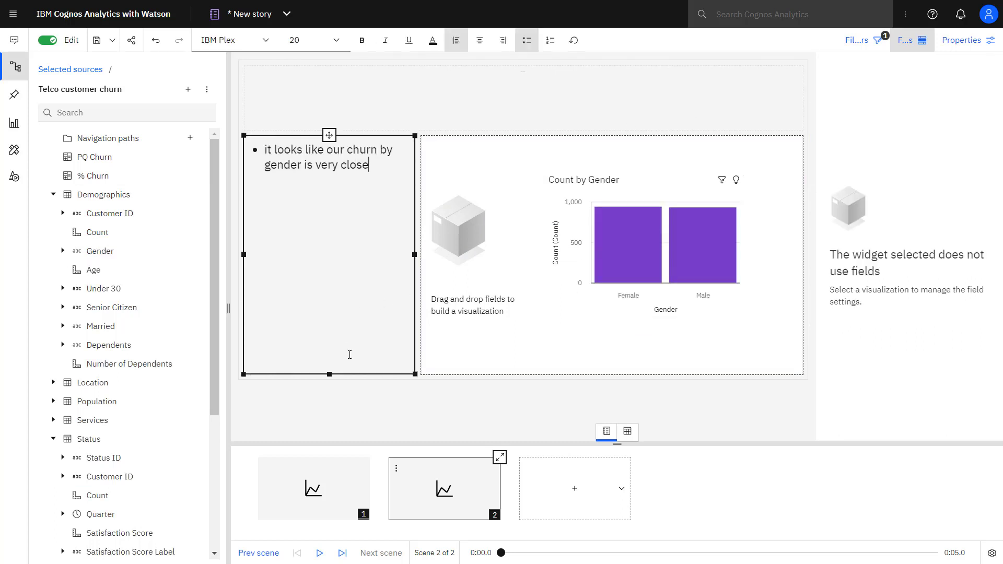
- Add a third scene with the same layout and place a Column visualization in its chart area
{"action": "left_click", "coordinate": [574, 488]}
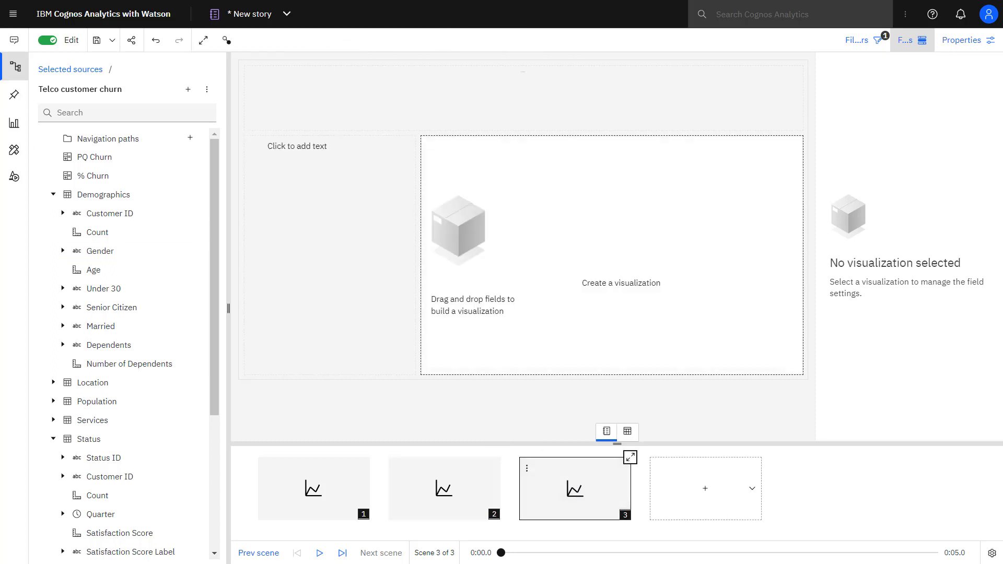
{"action": "left_click", "coordinate": [16, 125]}
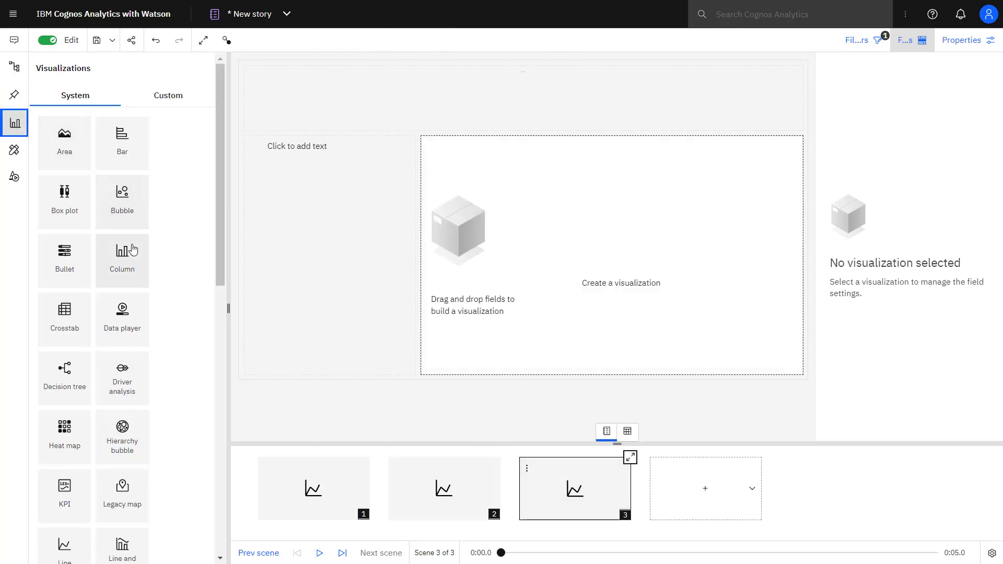
{"action": "left_click_drag", "start_coordinate": [125, 255], "coordinate": [574, 191]}
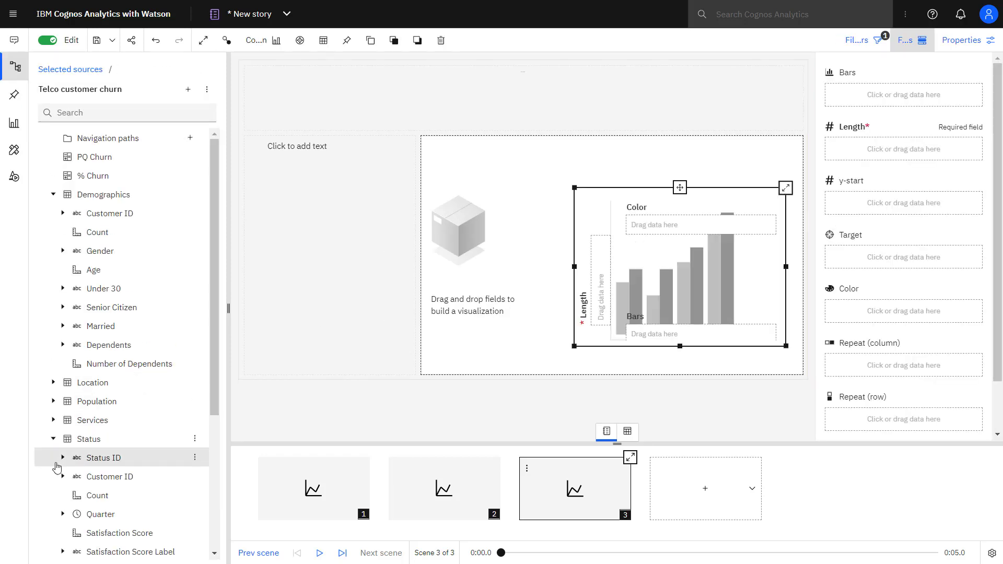
- Assign Count from Status to the third scene's chart length and Offer from Services to its bars
{"action": "left_click", "coordinate": [184, 489]}
{"action": "left_click_drag", "start_coordinate": [184, 489], "coordinate": [878, 153]}
{"action": "left_click_drag", "start_coordinate": [89, 505], "coordinate": [867, 95]}
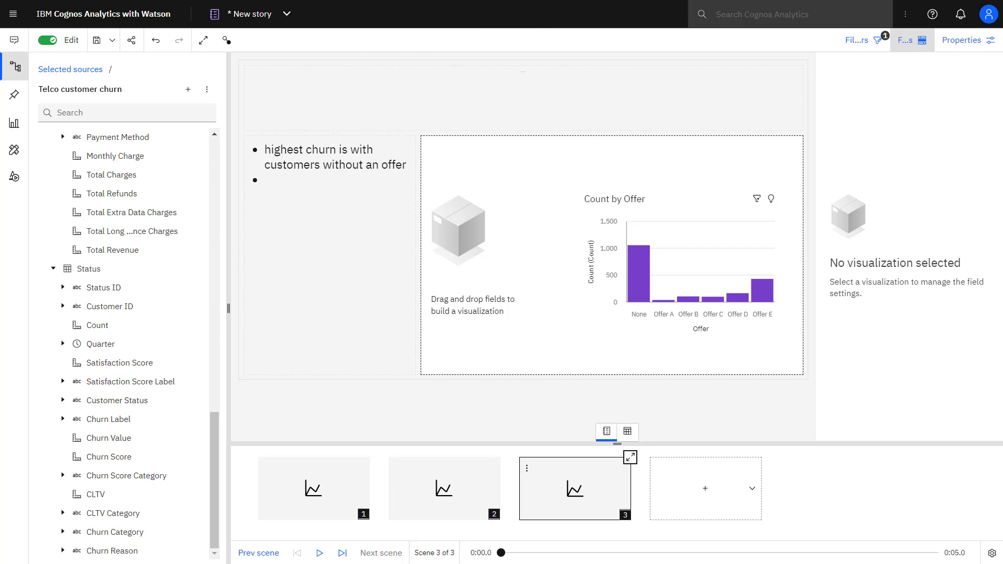
- Add a fourth scene and build a visualization in its chart area from Count and Churn Reason of the Status table
{"action": "left_click", "coordinate": [703, 489]}
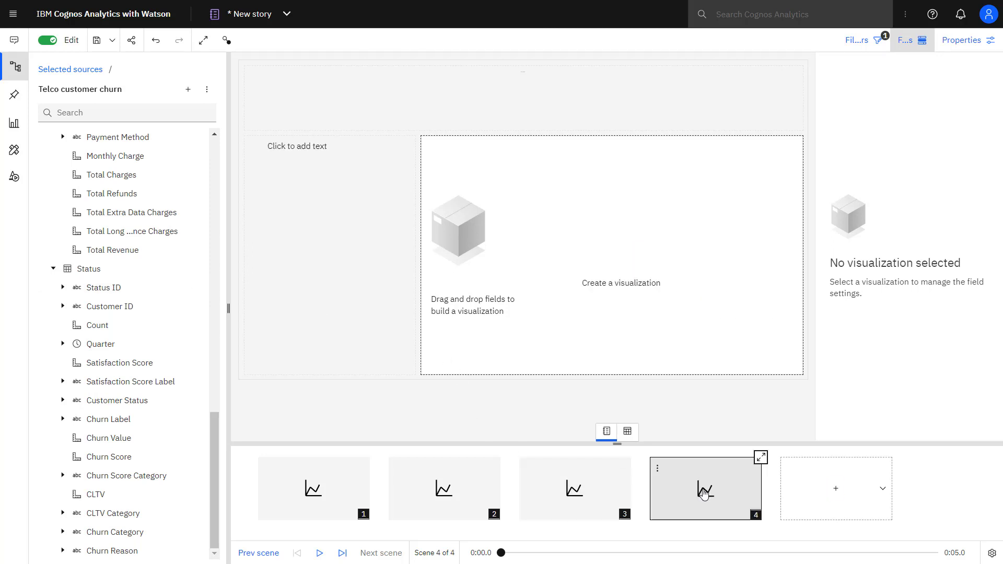
{"action": "left_click", "coordinate": [111, 325]}
{"action": "left_click", "coordinate": [111, 553], "text": "ctrl"}
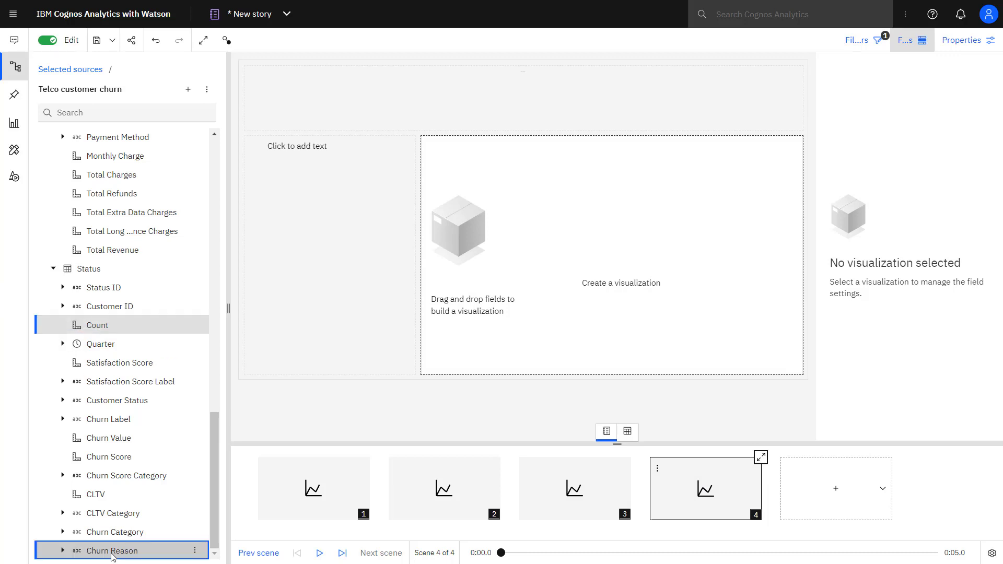
{"action": "left_click_drag", "start_coordinate": [111, 555], "coordinate": [505, 219]}
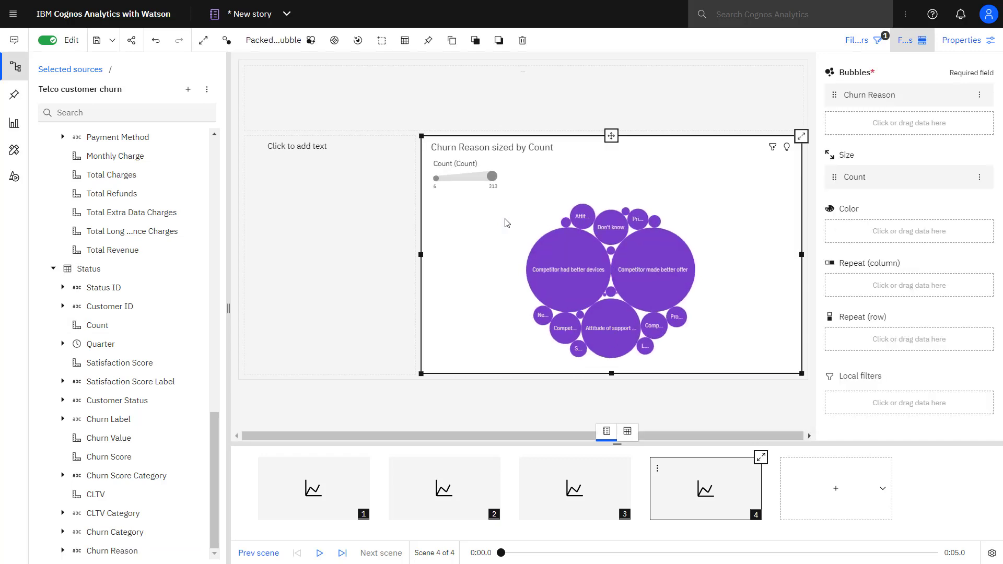
- Add a local filter on the None value of Offer to the Churn Reason bubble chart and check its applied filters
{"action": "scroll", "coordinate": [104, 242], "scroll_direction": "up", "scroll_amount": 10}
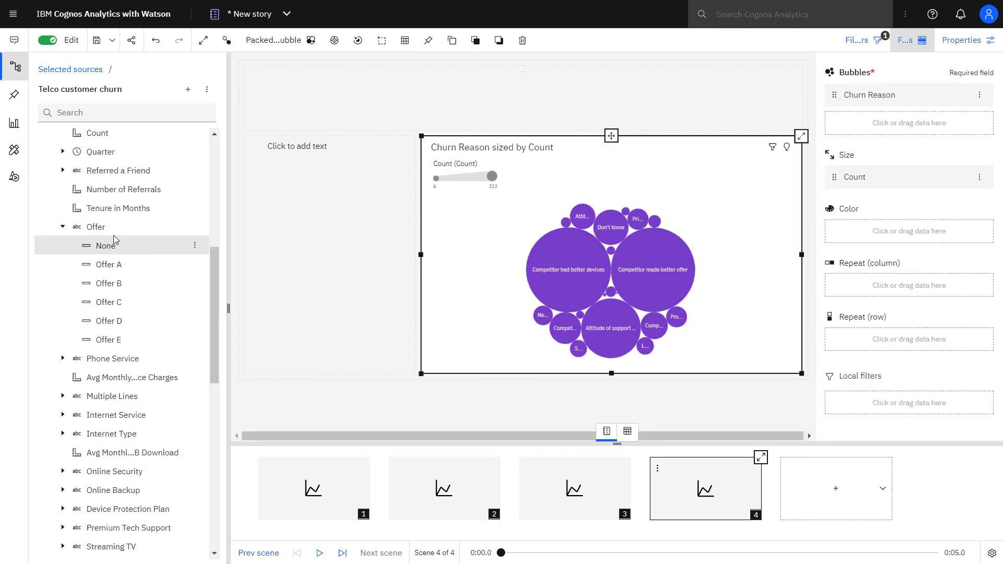
{"action": "left_click_drag", "start_coordinate": [107, 248], "coordinate": [846, 403]}
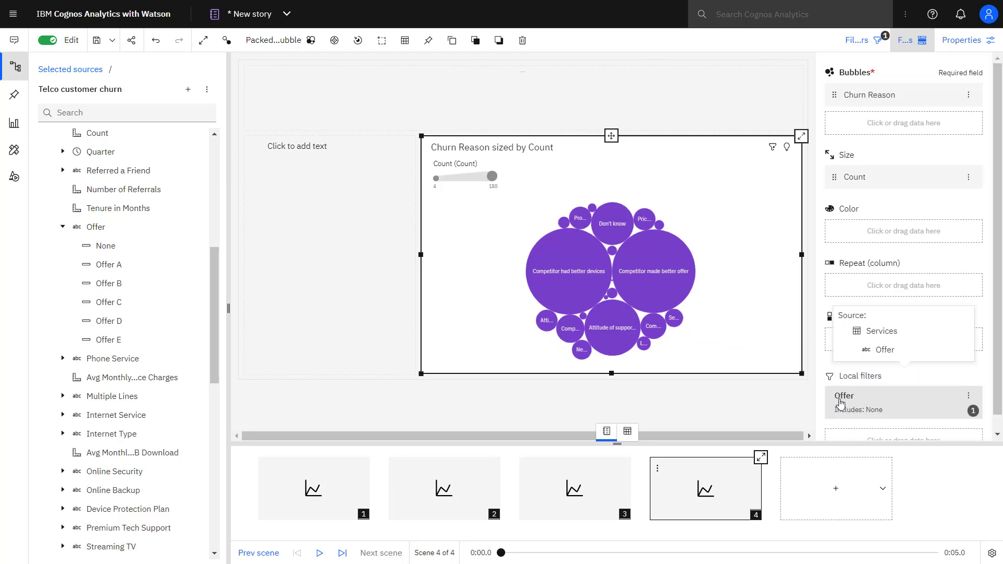
{"action": "left_click", "coordinate": [773, 149]}
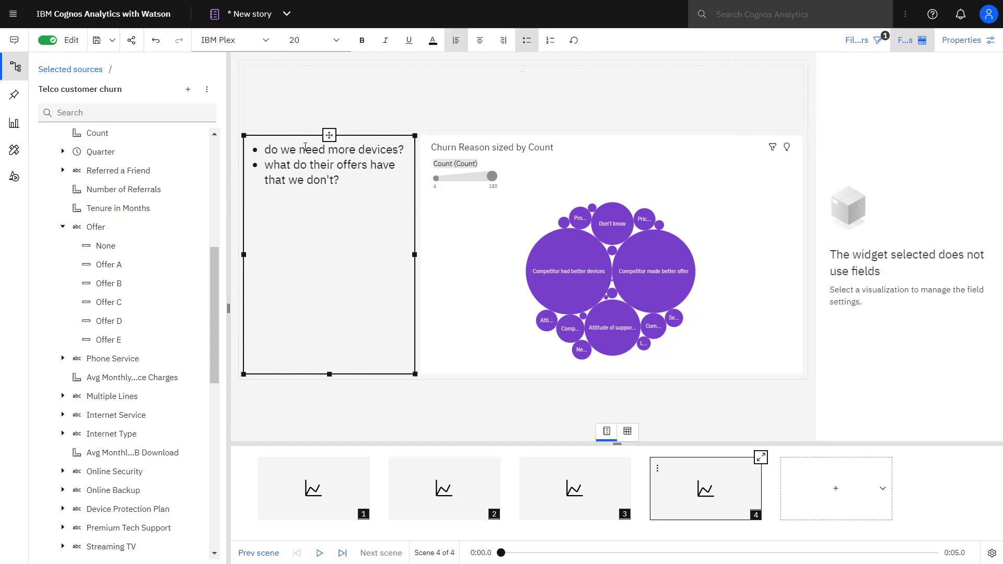
- Add a text widget reading "do we offer latest tech?" over the lower-right corner of the bubble chart
{"action": "left_click", "coordinate": [14, 177]}
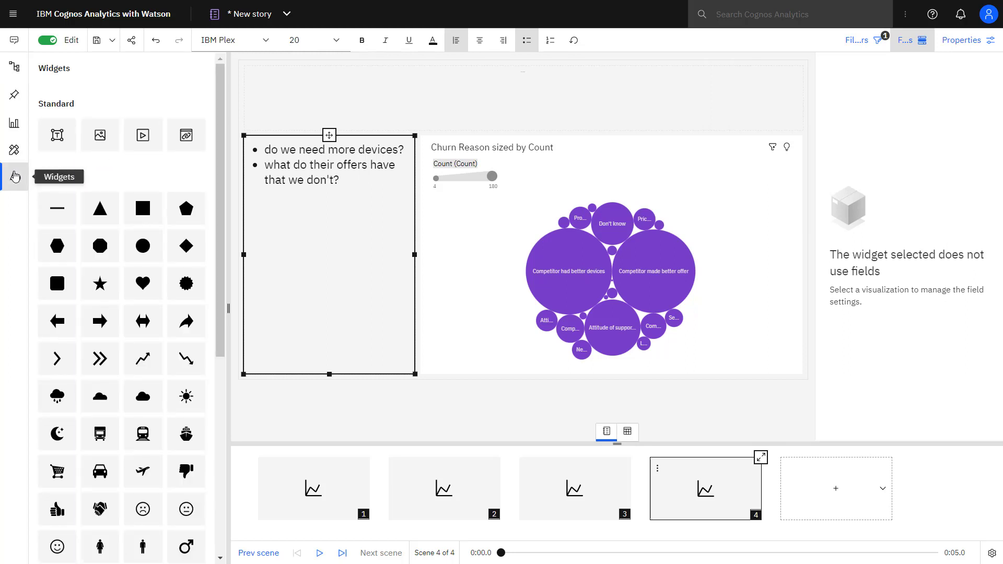
{"action": "left_click", "coordinate": [56, 136]}
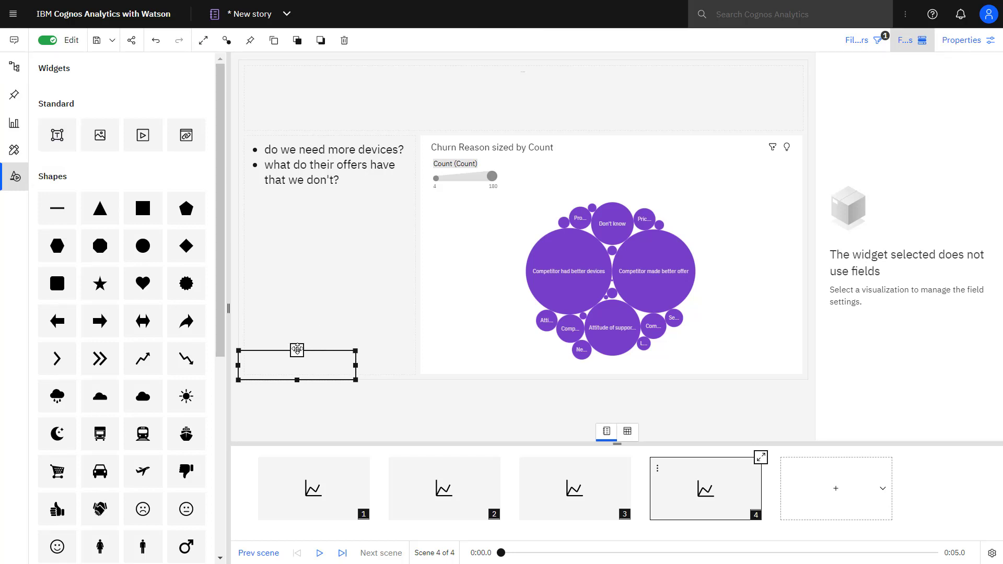
{"action": "left_click_drag", "start_coordinate": [297, 350], "coordinate": [734, 335]}
{"action": "left_click", "coordinate": [736, 347]}
{"action": "type", "text": "do we offer latest tech?"}
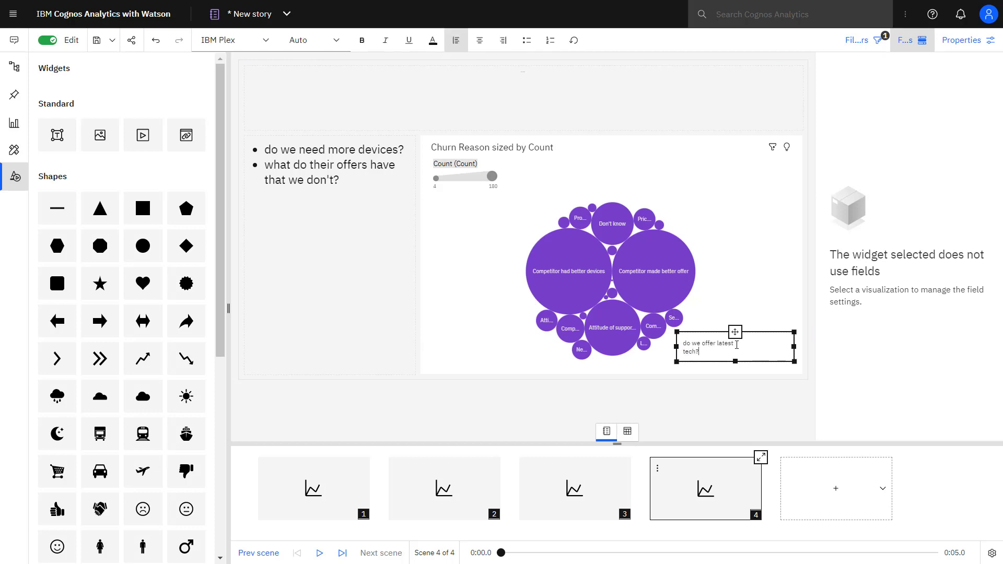
{"action": "left_click", "coordinate": [738, 375]}
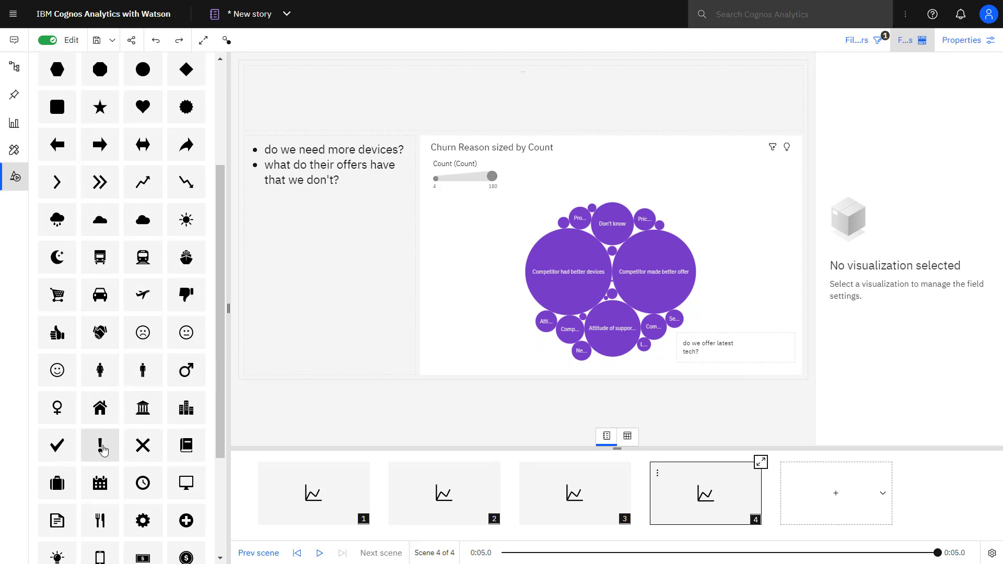
- Place an exclamation mark shape above the "do we offer latest tech?" text and start both at 0:02 in the fourth scene's timeline
{"action": "left_click_drag", "start_coordinate": [103, 449], "coordinate": [708, 257]}
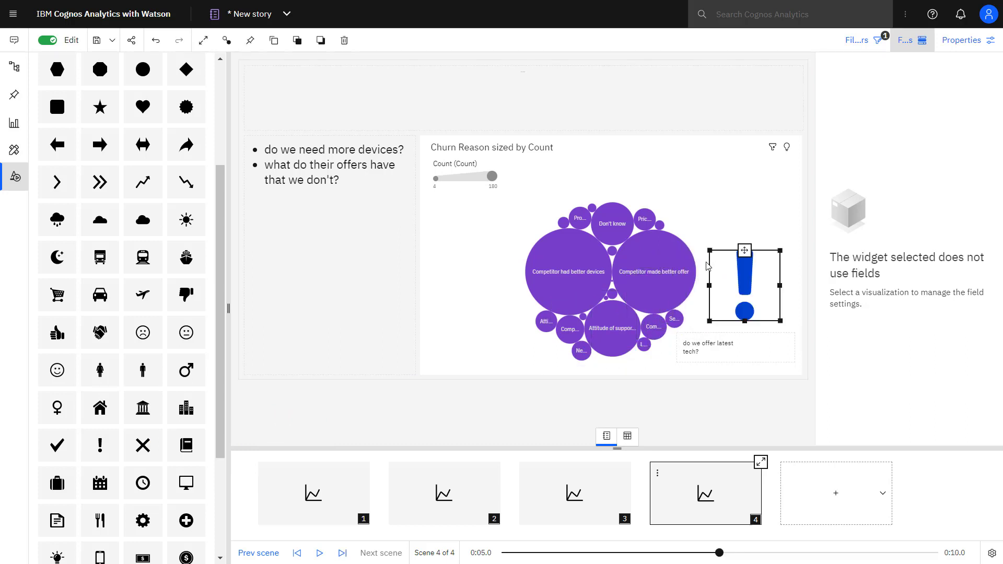
{"action": "left_click", "coordinate": [760, 462]}
{"action": "scroll", "coordinate": [974, 507], "scroll_direction": "down", "scroll_amount": 2}
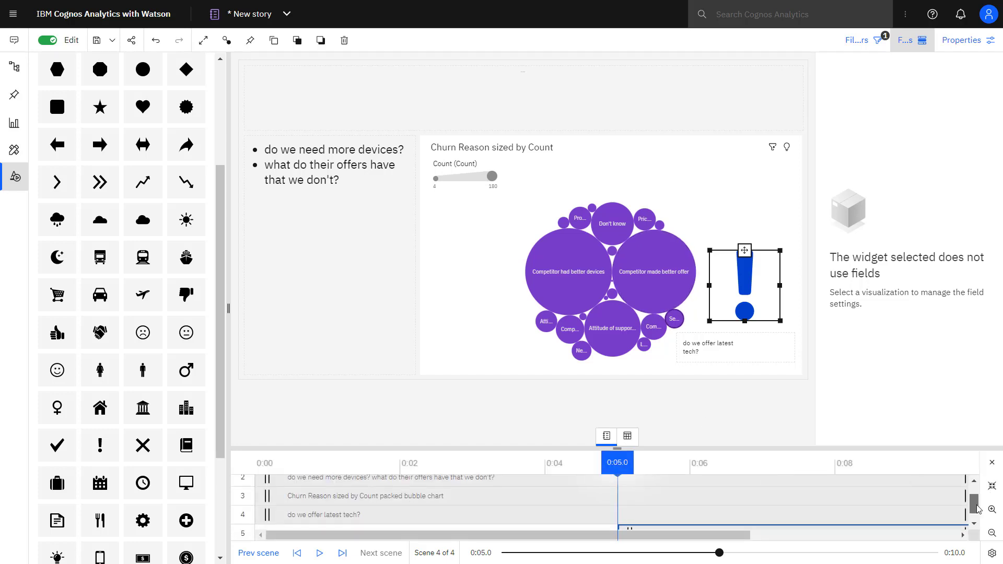
{"action": "left_click_drag", "start_coordinate": [977, 509], "coordinate": [977, 512]}
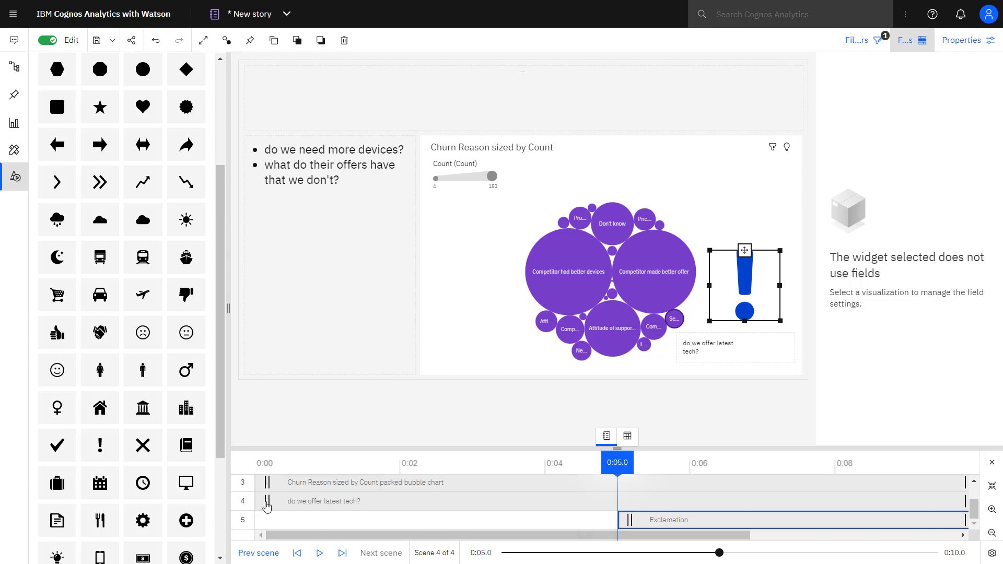
{"action": "left_click_drag", "start_coordinate": [267, 502], "coordinate": [412, 502]}
{"action": "left_click_drag", "start_coordinate": [631, 520], "coordinate": [401, 524]}
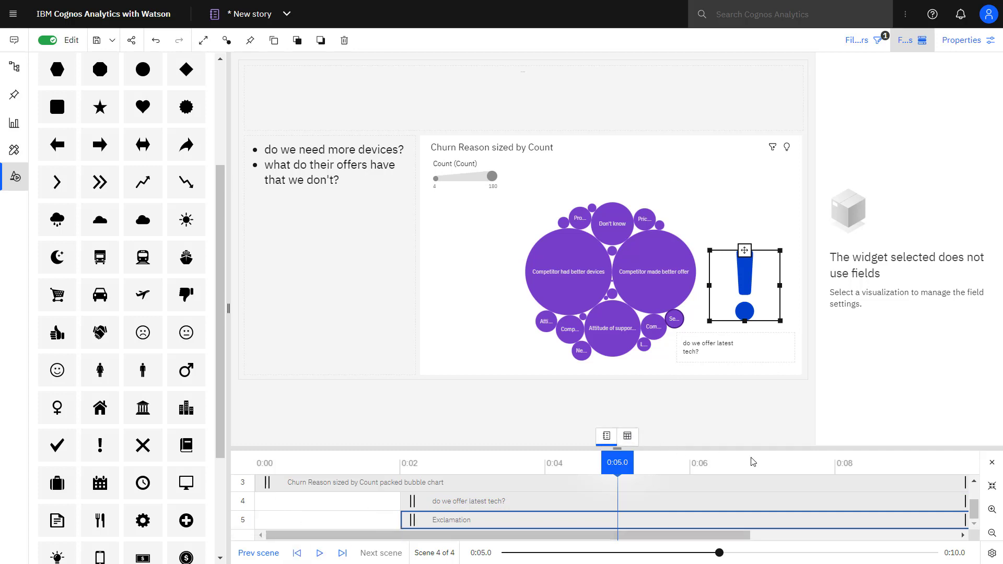
{"action": "left_click", "coordinate": [991, 462]}
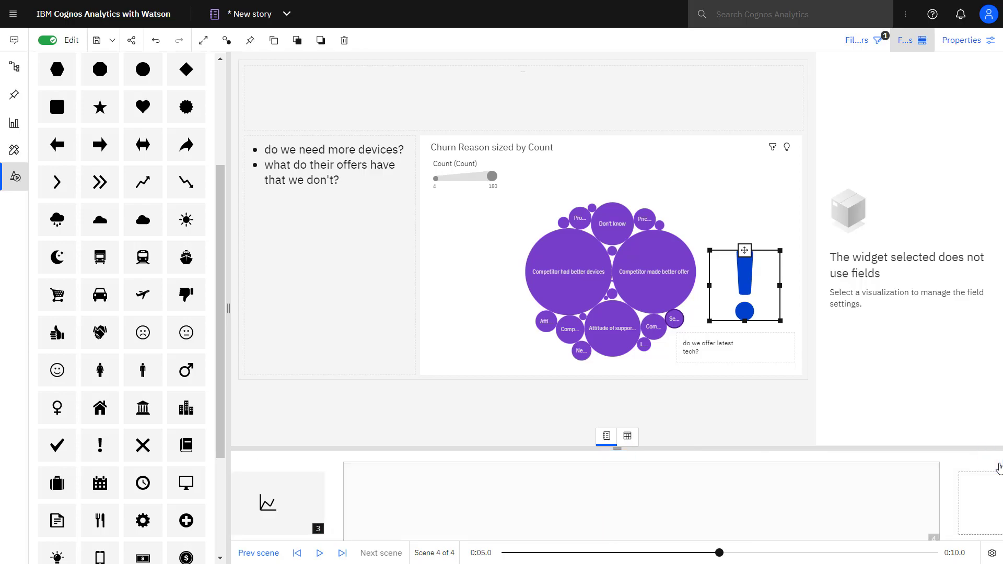
- Save the story as "our churn" in the my stories folder of My content
{"action": "left_click", "coordinate": [94, 40]}
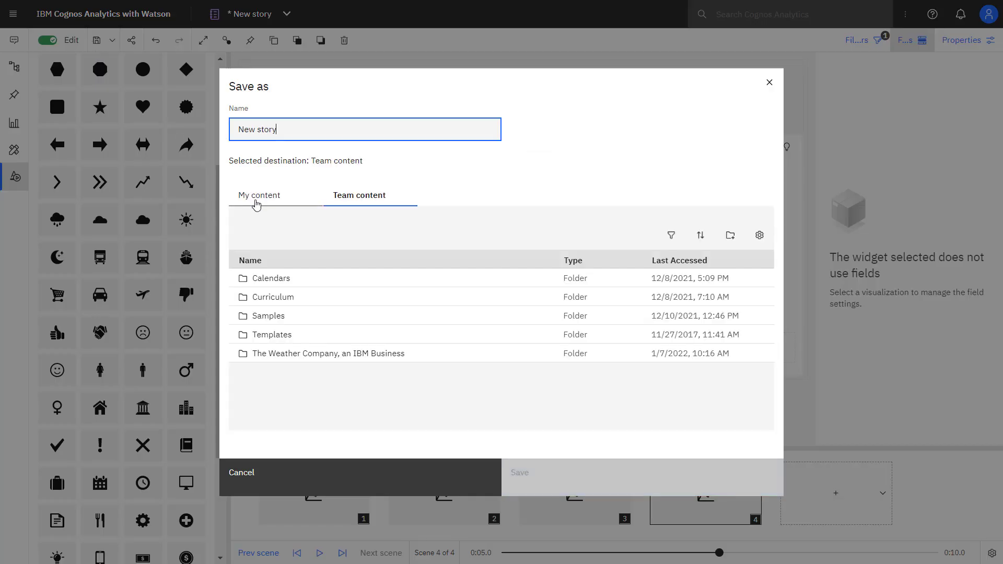
{"action": "left_click", "coordinate": [258, 199]}
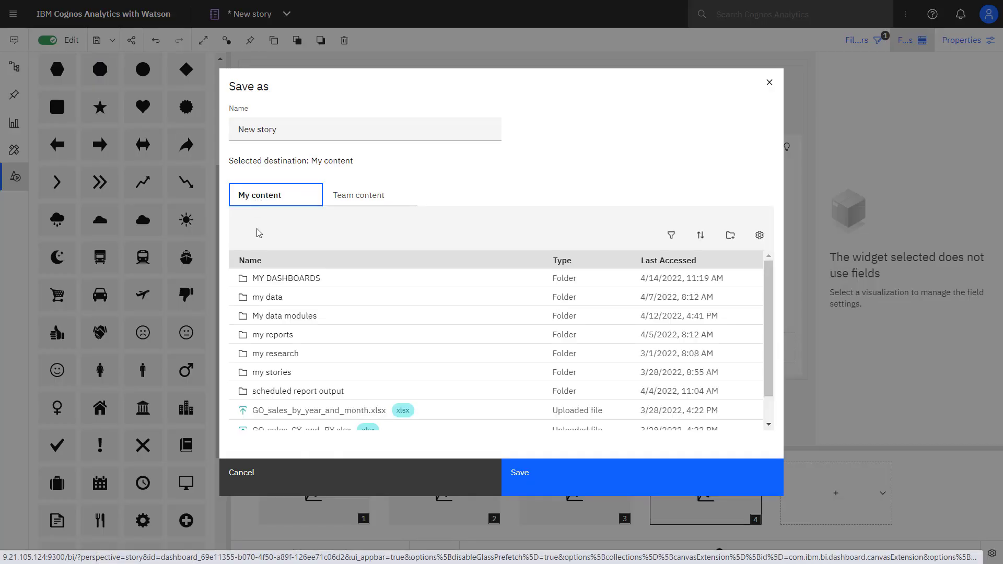
{"action": "left_click", "coordinate": [273, 373]}
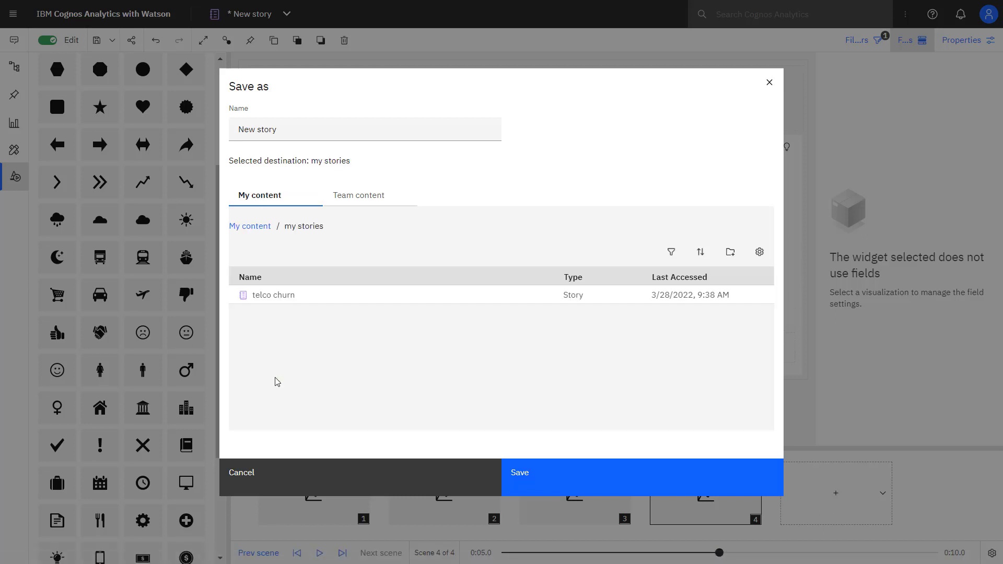
{"action": "triple_click", "coordinate": [284, 128]}
{"action": "type", "text": "our churn"}
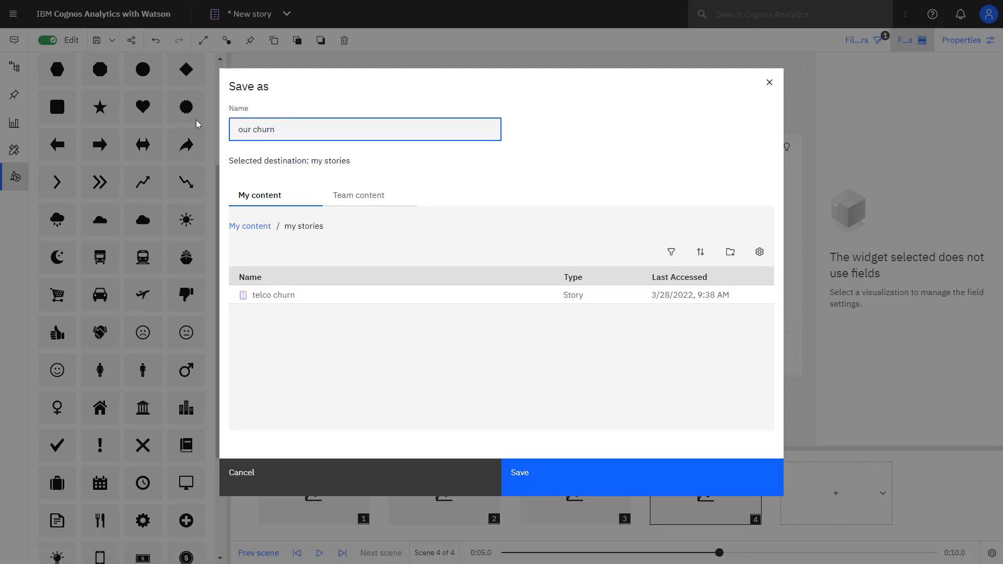
{"action": "left_click", "coordinate": [512, 472]}
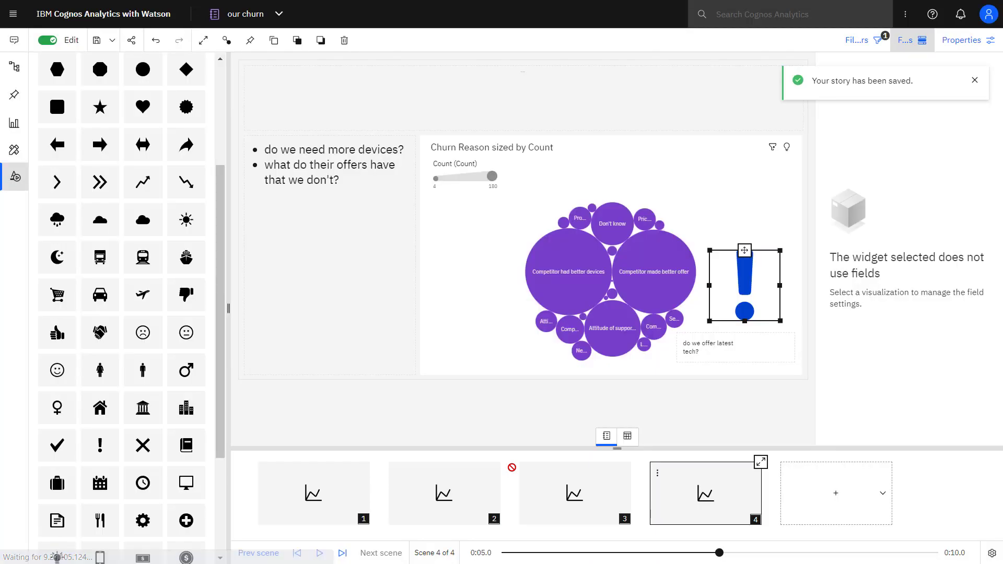
- Switch the story from editing to viewing and enable Play all scenes in the playback settings
{"action": "left_click", "coordinate": [43, 42]}
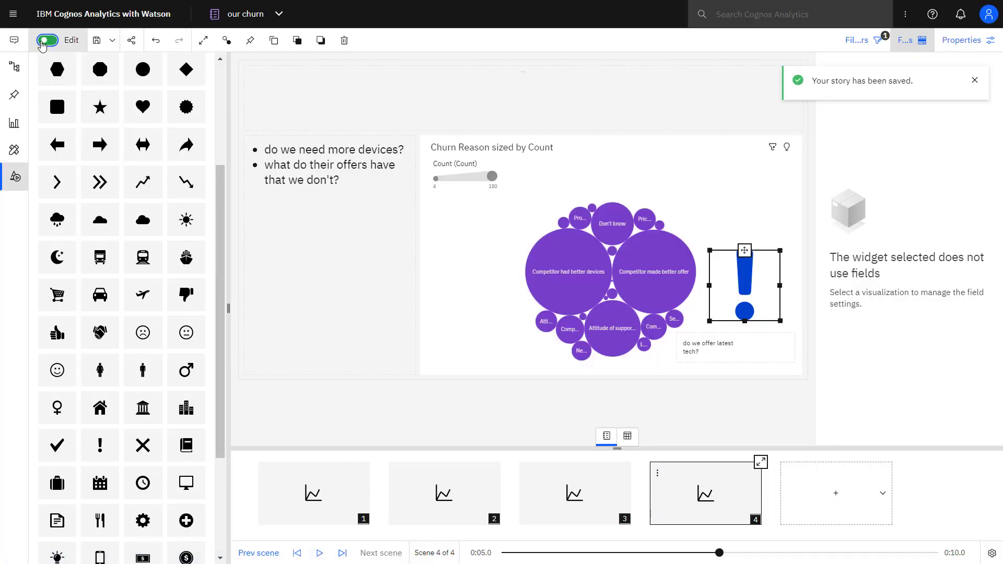
{"action": "left_click", "coordinate": [992, 554]}
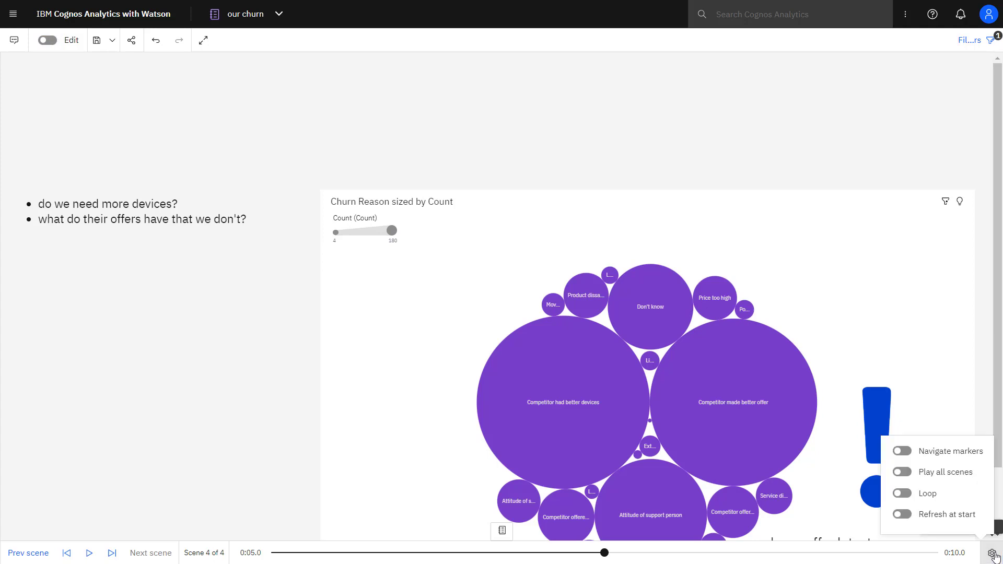
{"action": "left_click", "coordinate": [902, 472]}
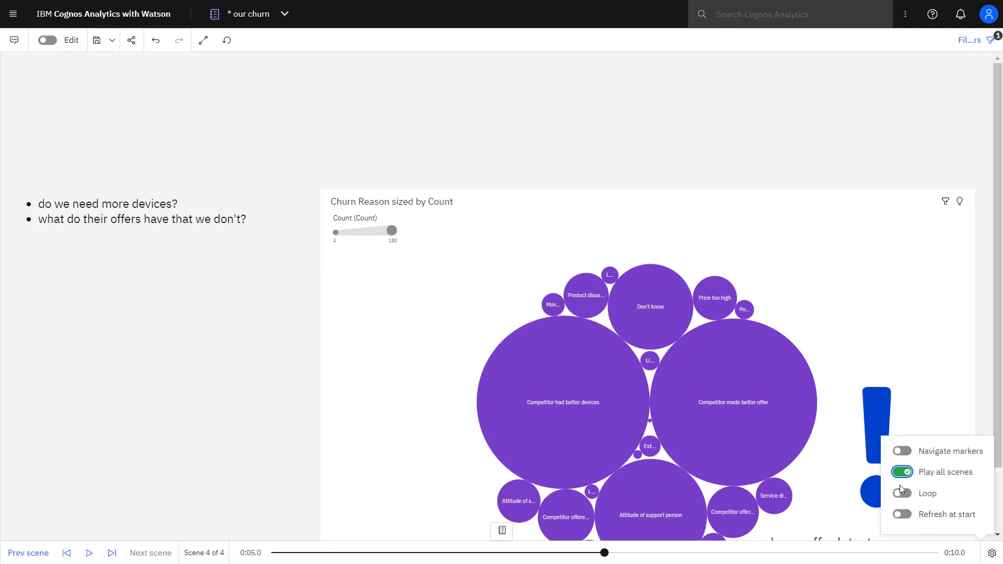
{"action": "left_click", "coordinate": [991, 554]}
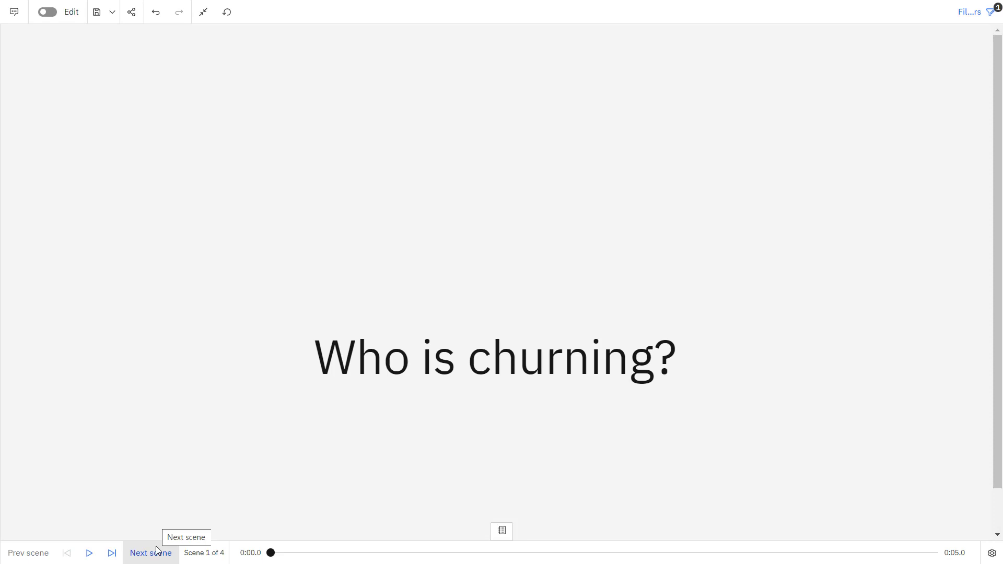
- Play the full-screen story from the first scene through all four scenes and open its sharing options
{"action": "left_click", "coordinate": [89, 553]}
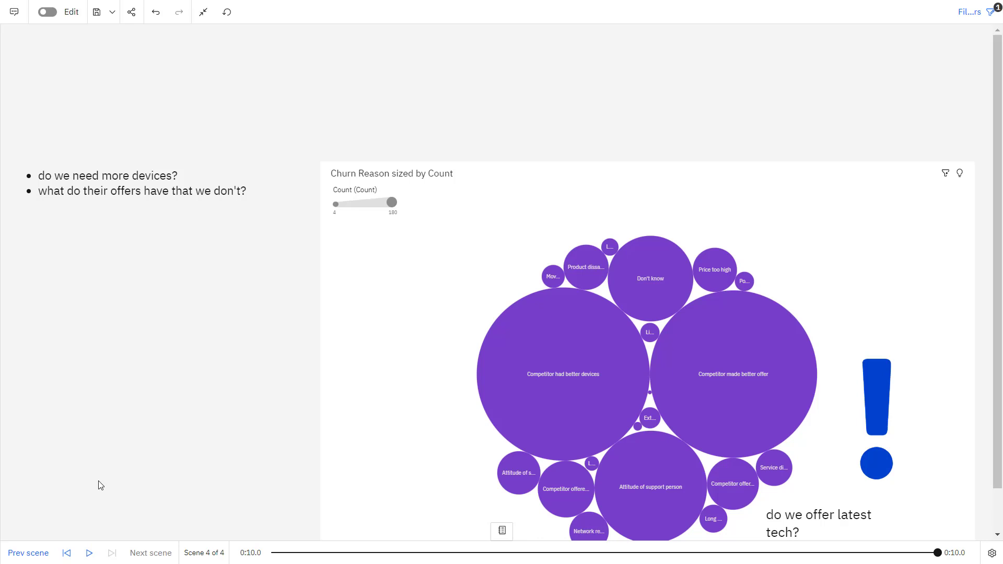
{"action": "left_click", "coordinate": [131, 12]}
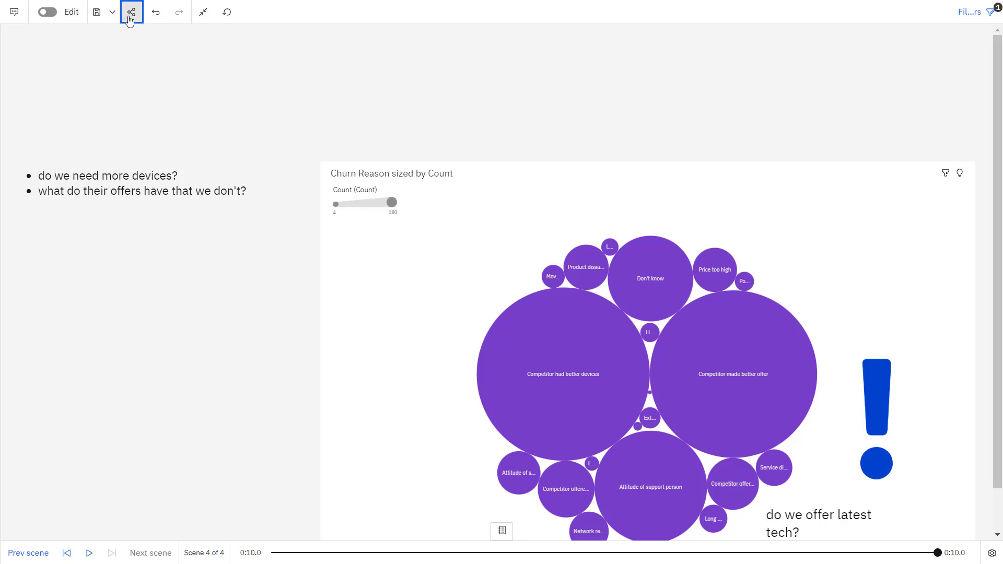